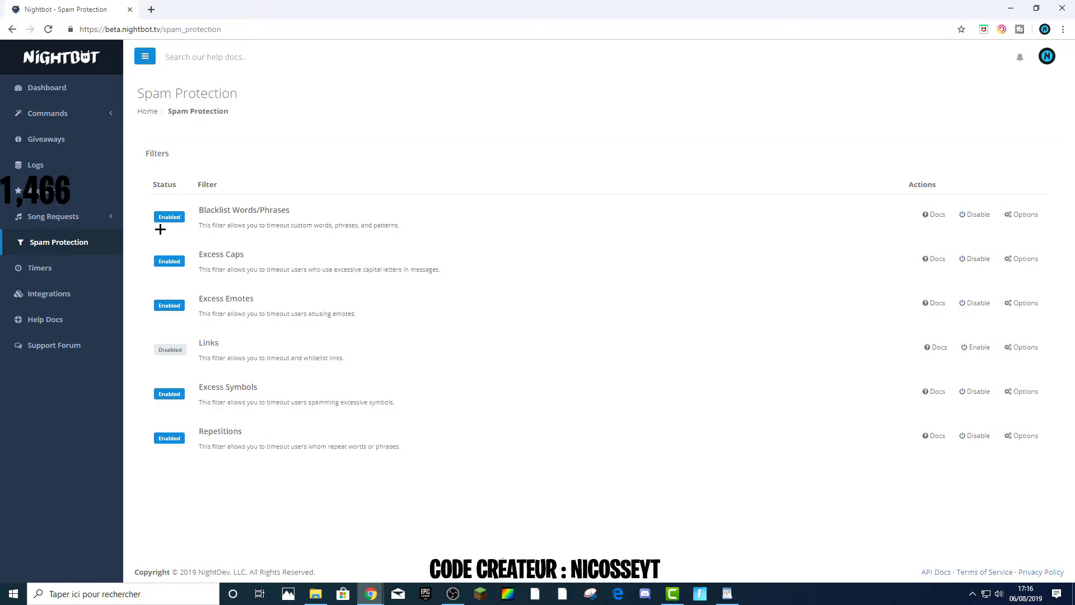
Open the Blacklist Words/Phrases filter options and shrink the blacklist text box.
{"action": "left_click_drag", "start_coordinate": [174, 350], "coordinate": [159, 347]}
{"action": "left_click", "coordinate": [145, 341]}
{"action": "left_click", "coordinate": [1019, 220]}
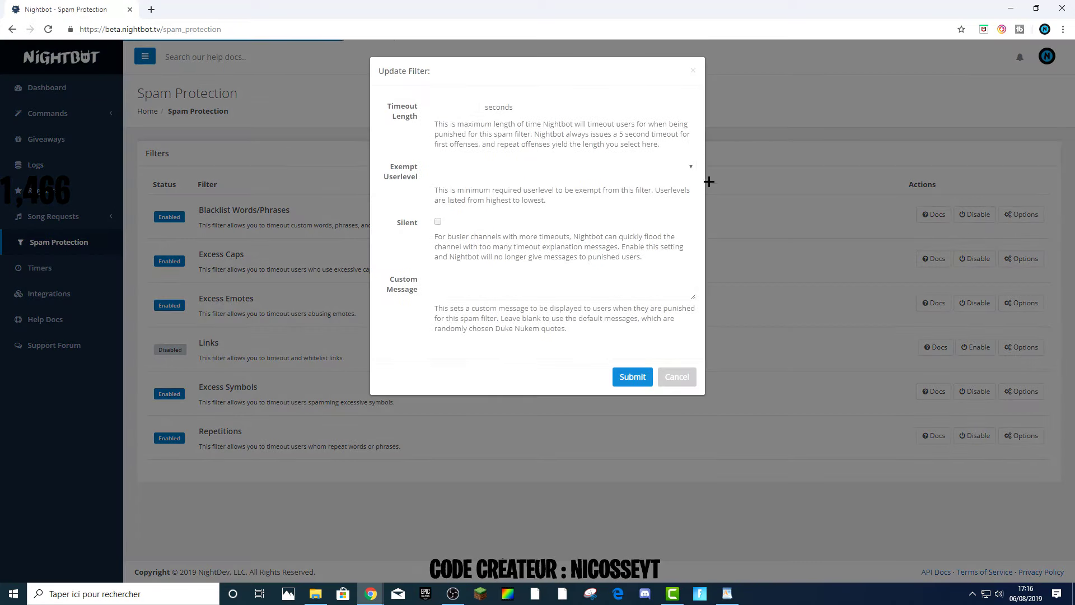
{"action": "left_click_drag", "start_coordinate": [691, 123], "coordinate": [681, 327]}
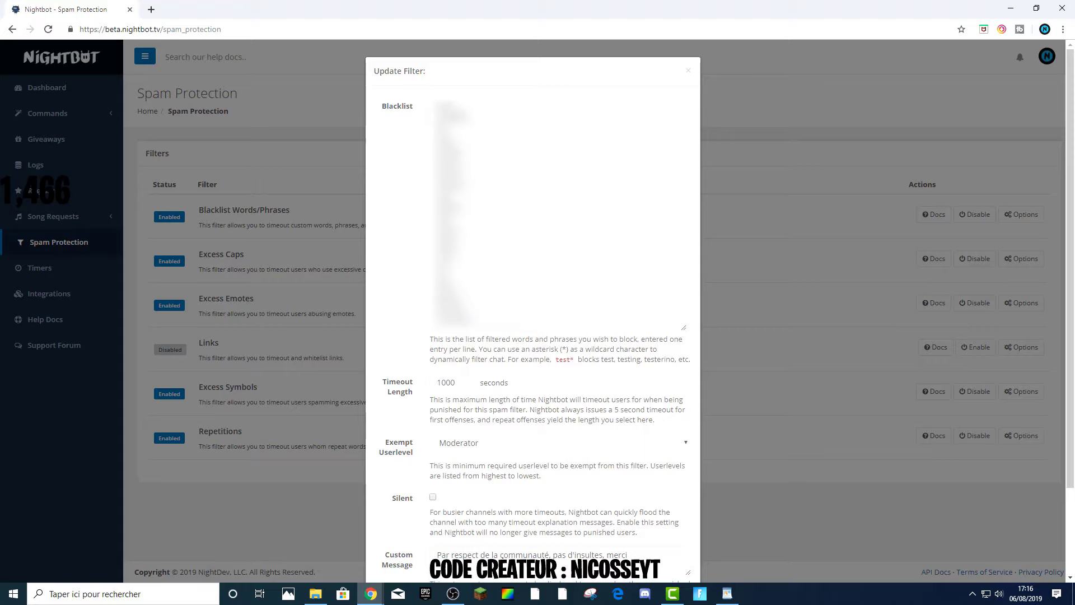
{"action": "left_click", "coordinate": [515, 207]}
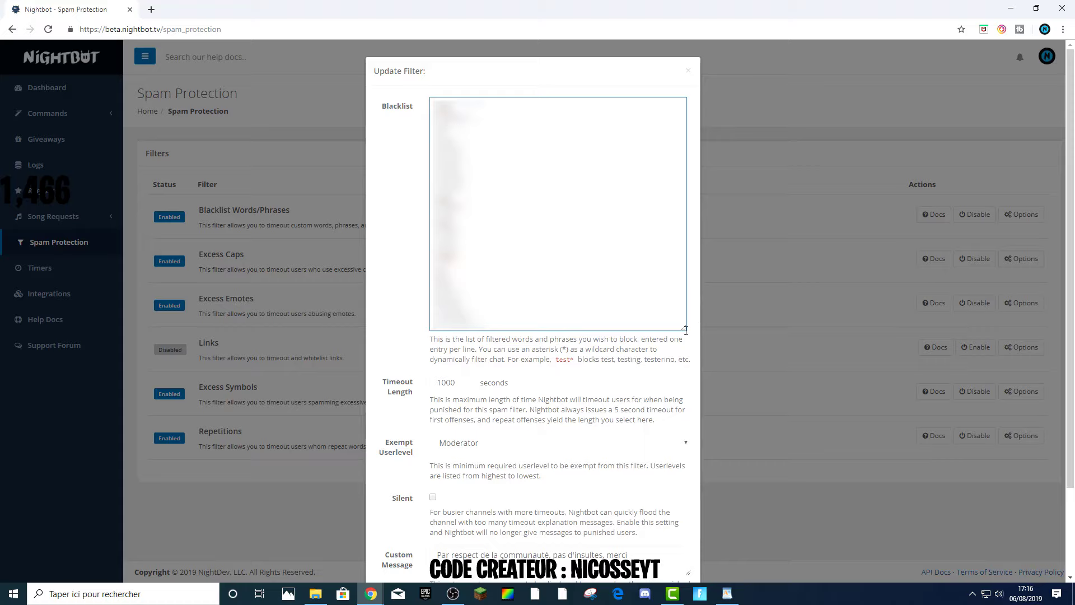
{"action": "left_click_drag", "start_coordinate": [683, 328], "coordinate": [680, 152]}
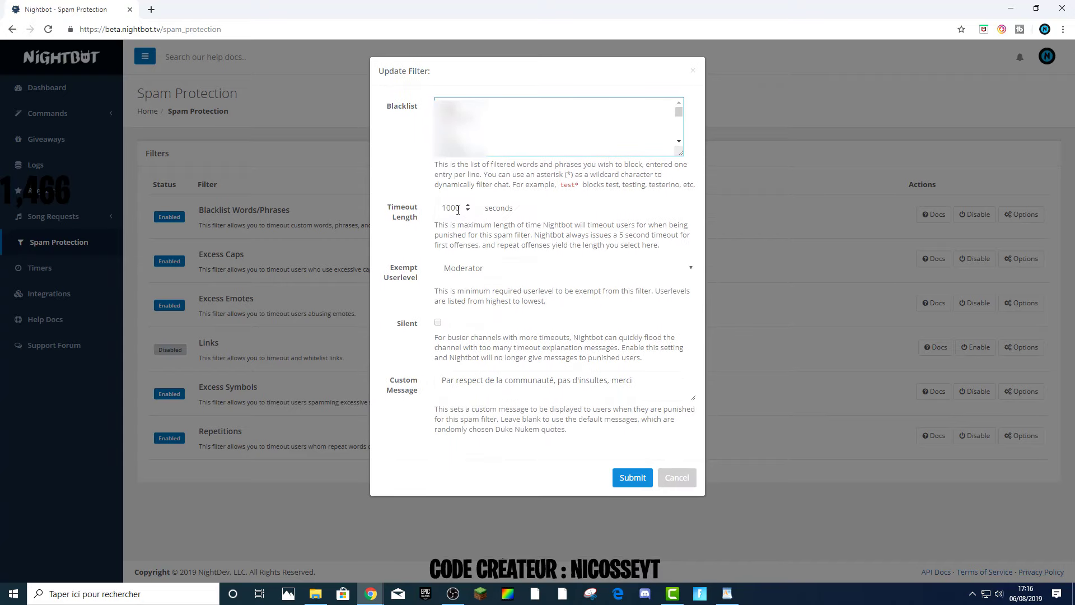
Set the blacklist filter's timeout length to 3600 seconds.
{"action": "double_click", "coordinate": [460, 208]}
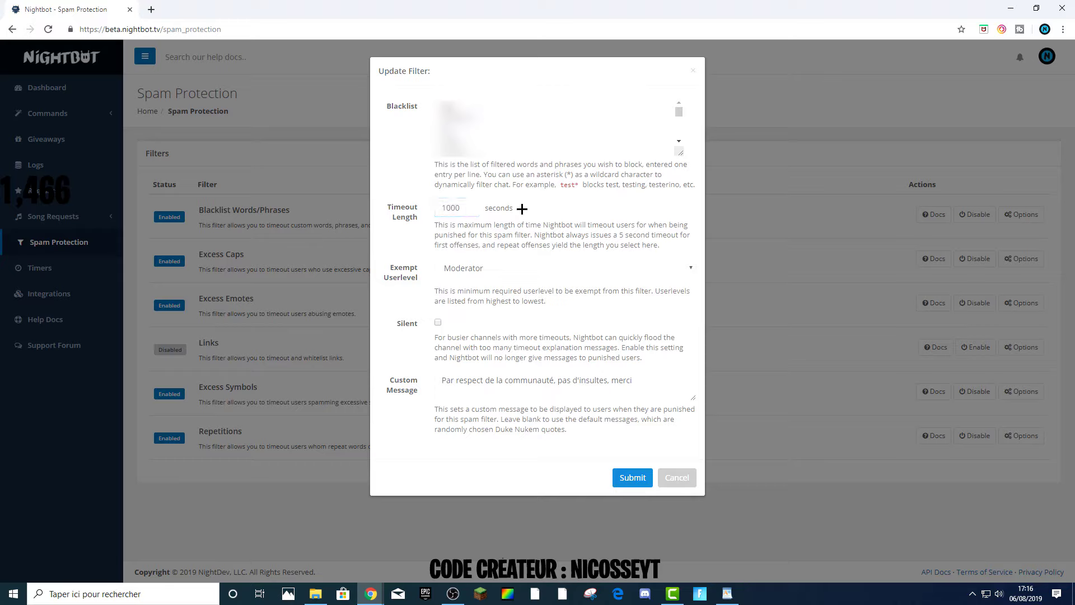
{"action": "left_click_drag", "start_coordinate": [459, 211], "coordinate": [410, 214]}
{"action": "left_click", "coordinate": [575, 214]}
{"action": "type", "text": "3600"}
{"action": "left_click", "coordinate": [548, 216]}
Select Moderator as the blacklist filter's exempt userlevel.
{"action": "left_click", "coordinate": [504, 268]}
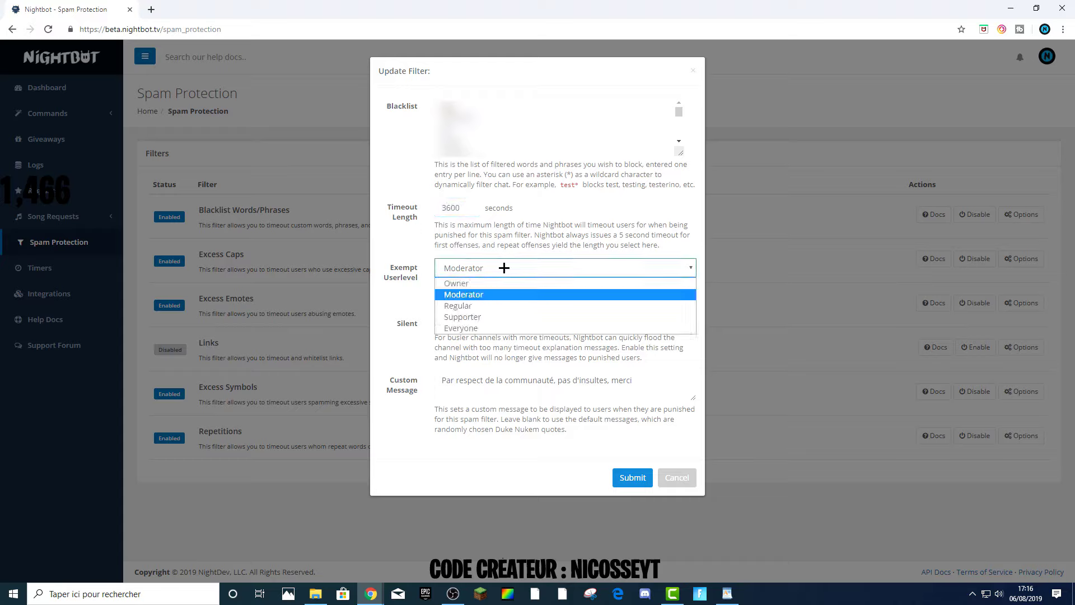
{"action": "left_click", "coordinate": [504, 268]}
{"action": "left_click", "coordinate": [503, 267]}
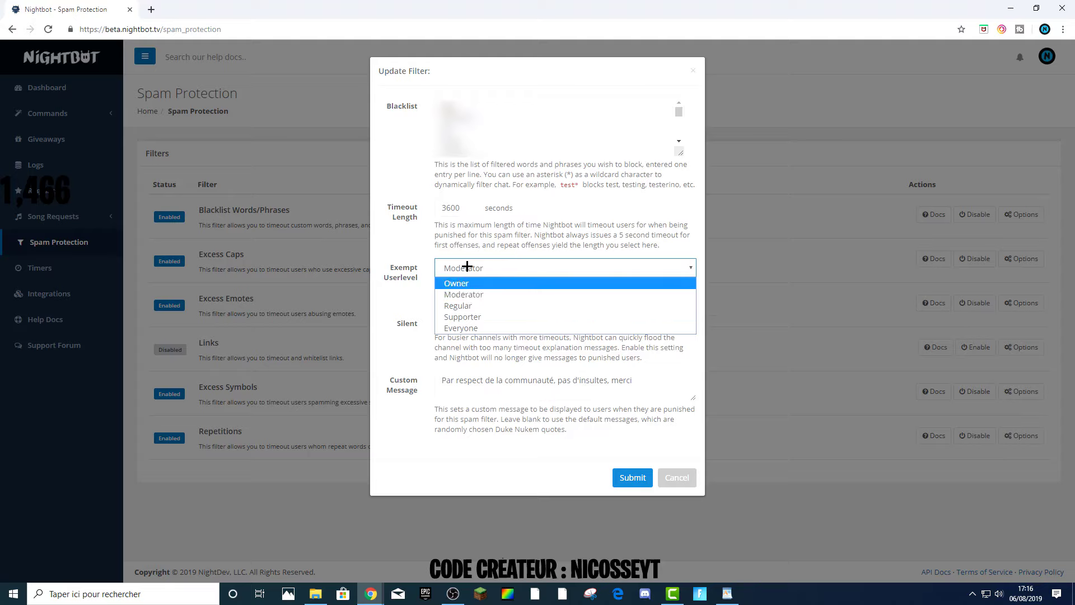
{"action": "left_click", "coordinate": [468, 267]}
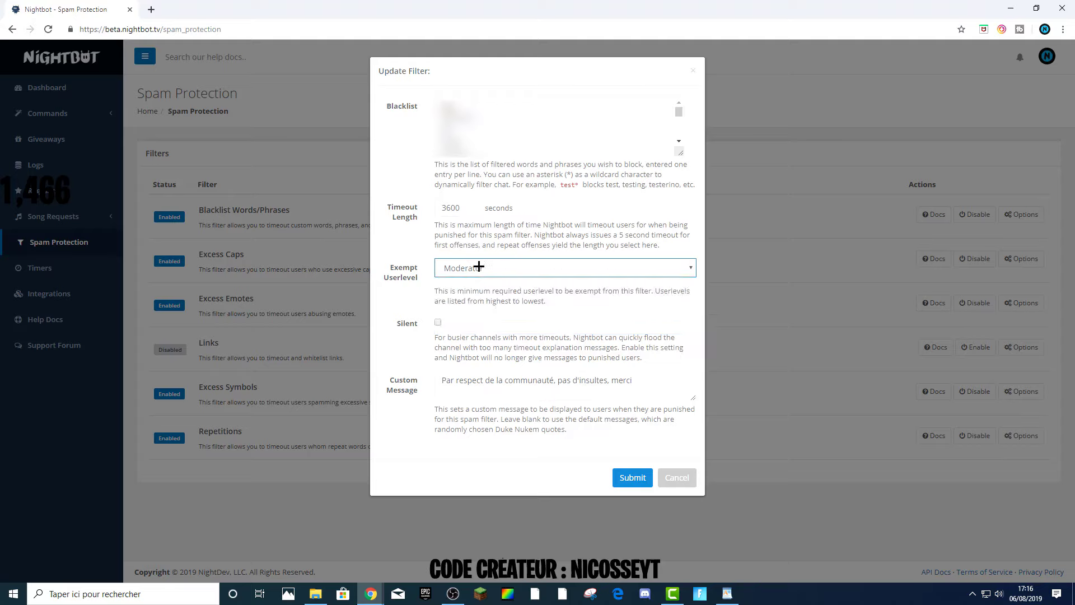
{"action": "left_click", "coordinate": [468, 267]}
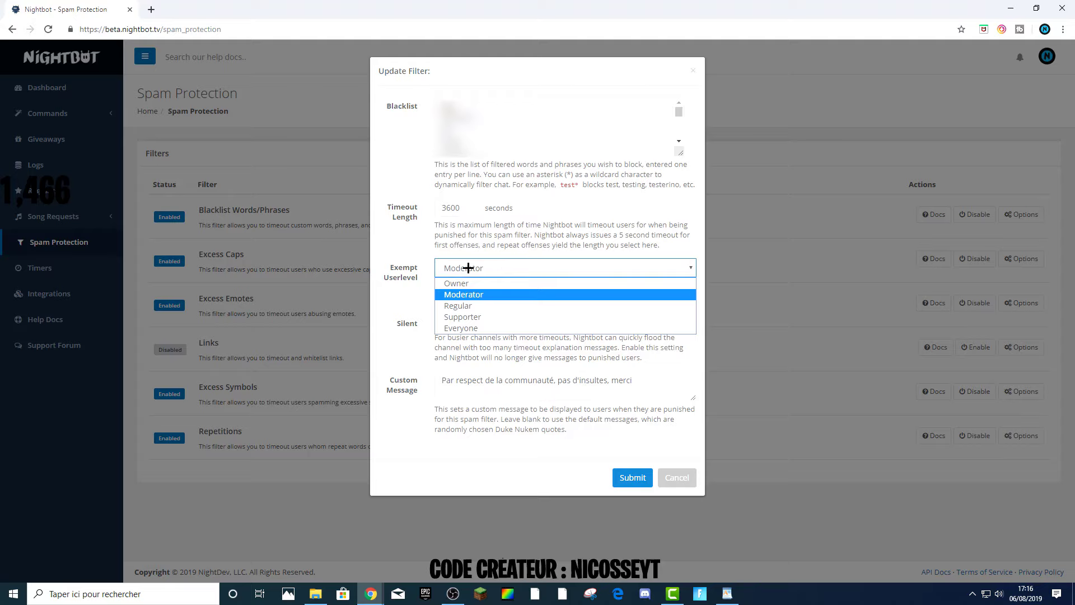
{"action": "left_click", "coordinate": [472, 294]}
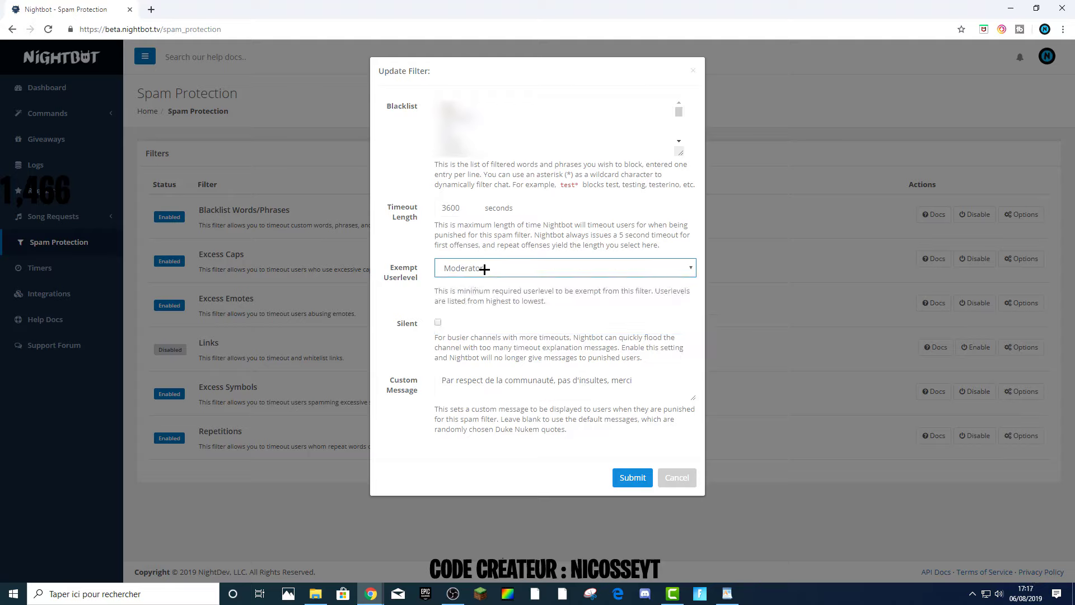
Review the blacklist filter's custom message and submit the filter changes.
{"action": "left_click_drag", "start_coordinate": [634, 381], "coordinate": [604, 382]}
{"action": "left_click", "coordinate": [638, 387]}
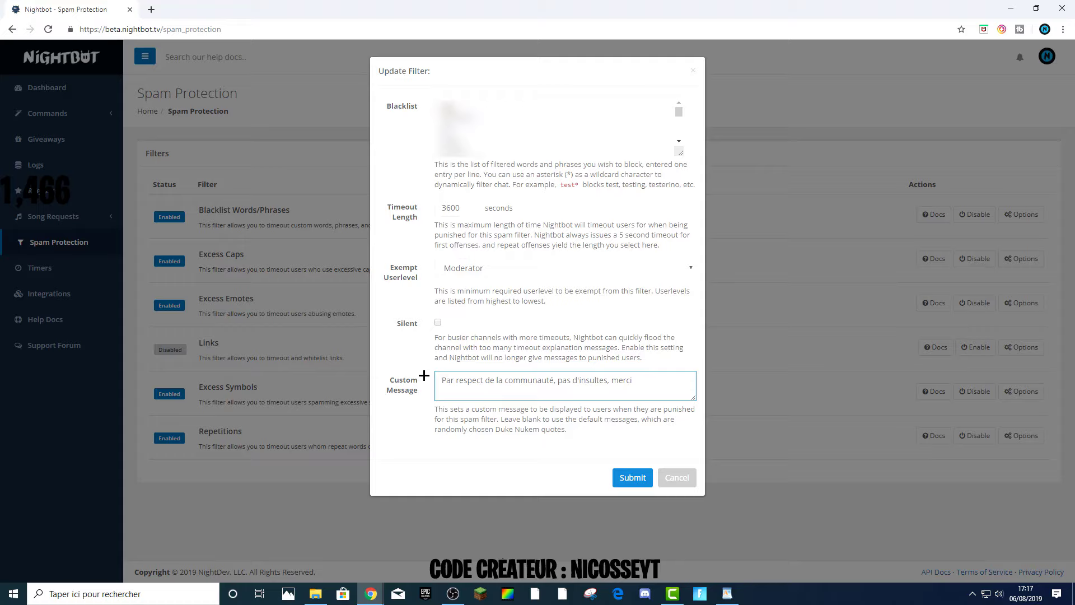
{"action": "left_click_drag", "start_coordinate": [638, 383], "coordinate": [425, 379]}
{"action": "left_click", "coordinate": [647, 385]}
{"action": "left_click_drag", "start_coordinate": [634, 381], "coordinate": [405, 391]}
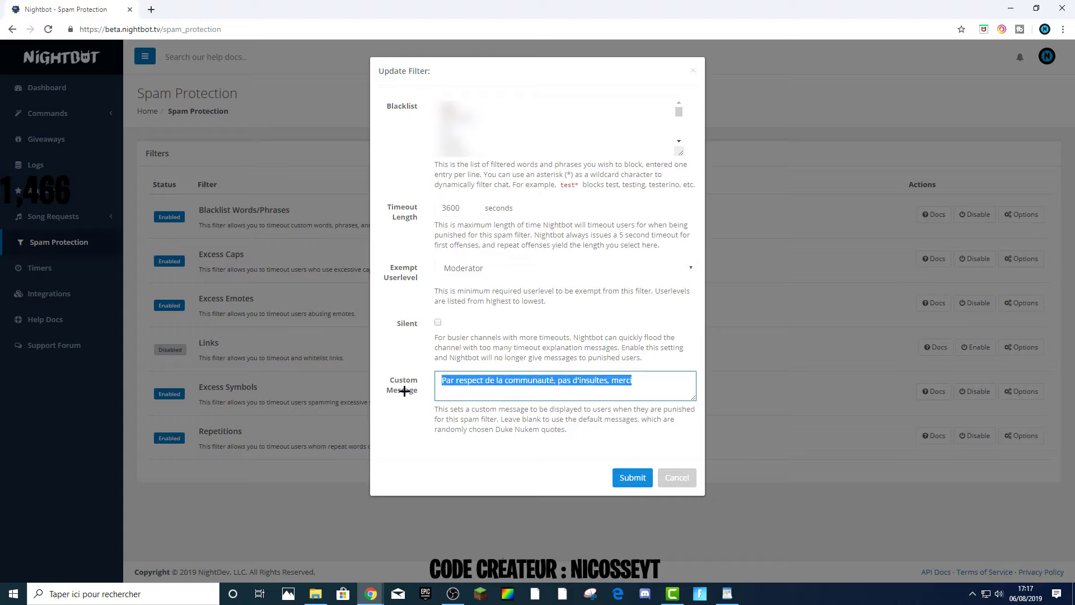
{"action": "left_click", "coordinate": [659, 356]}
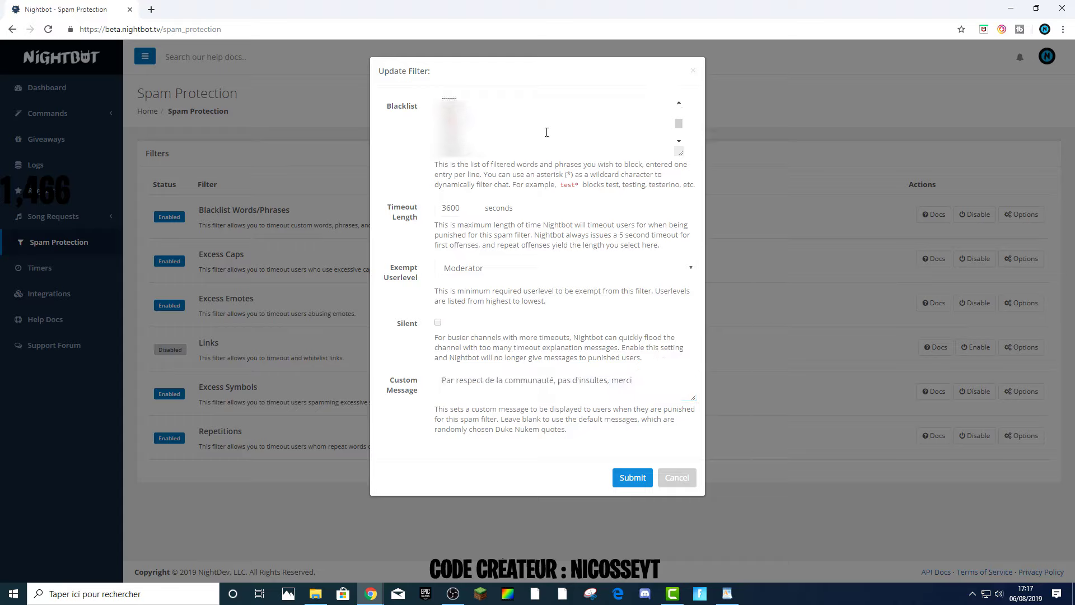
{"action": "left_click_drag", "start_coordinate": [647, 383], "coordinate": [431, 374]}
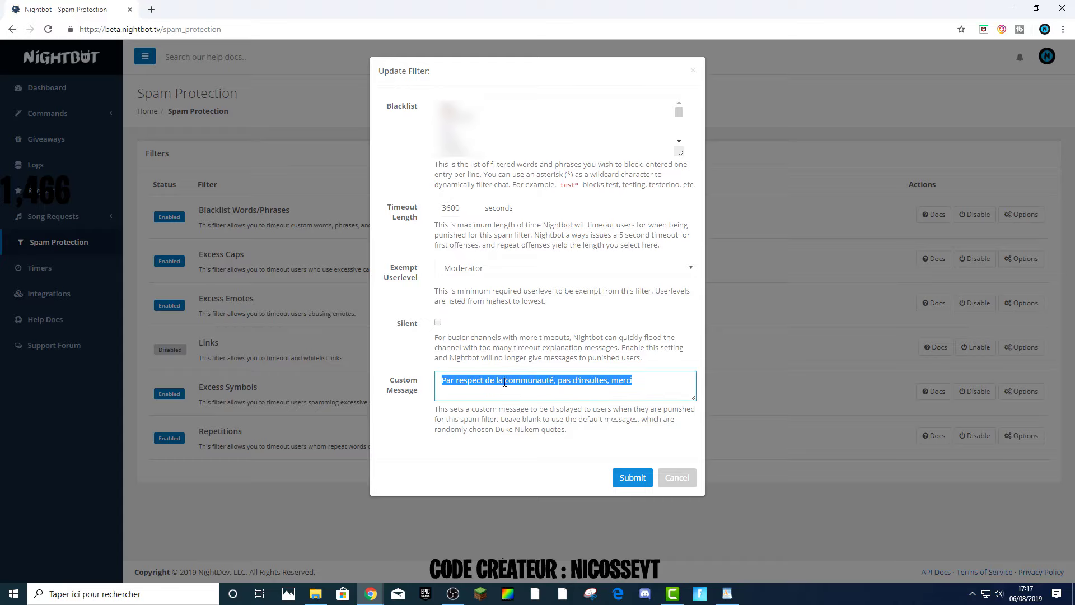
{"action": "left_click", "coordinate": [634, 487]}
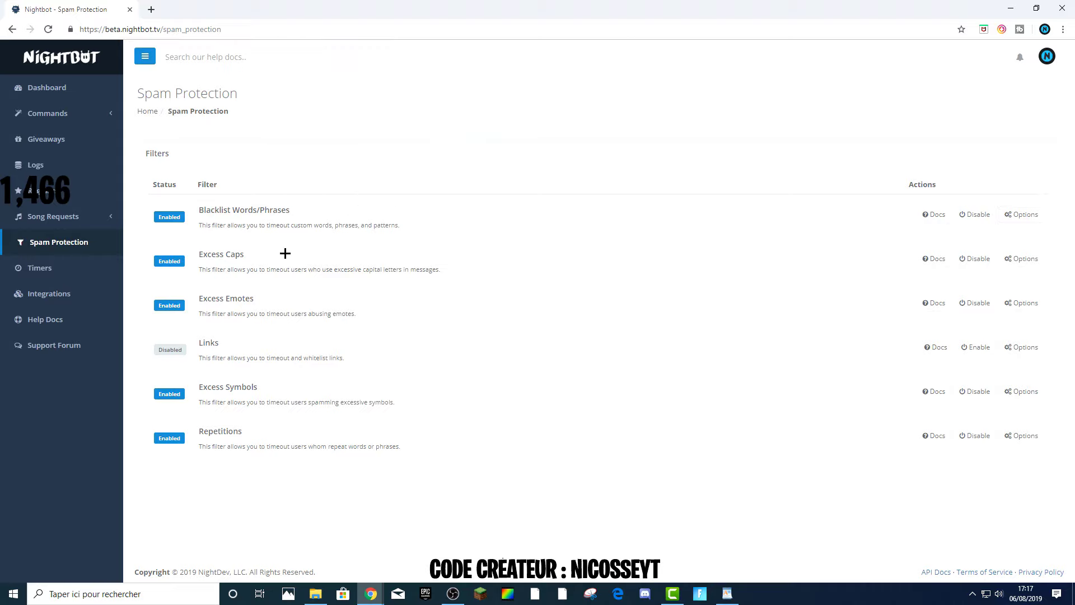
Review the Excess Caps filter options, including its exempt userlevel, and submit them.
{"action": "left_click", "coordinate": [1008, 266]}
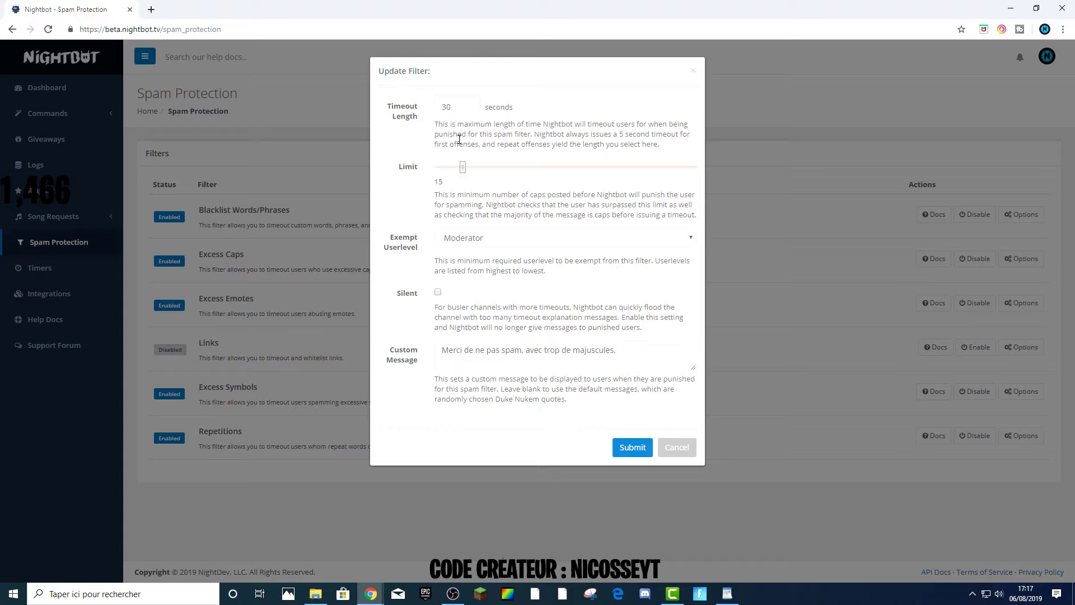
{"action": "left_click", "coordinate": [473, 239]}
{"action": "left_click", "coordinate": [459, 264]}
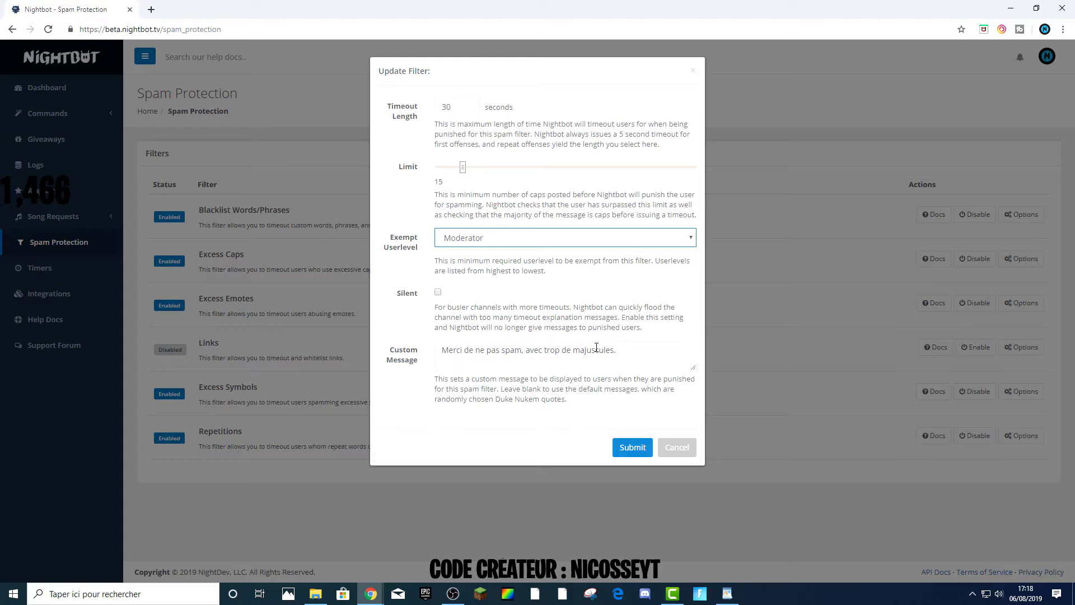
{"action": "left_click", "coordinate": [630, 446]}
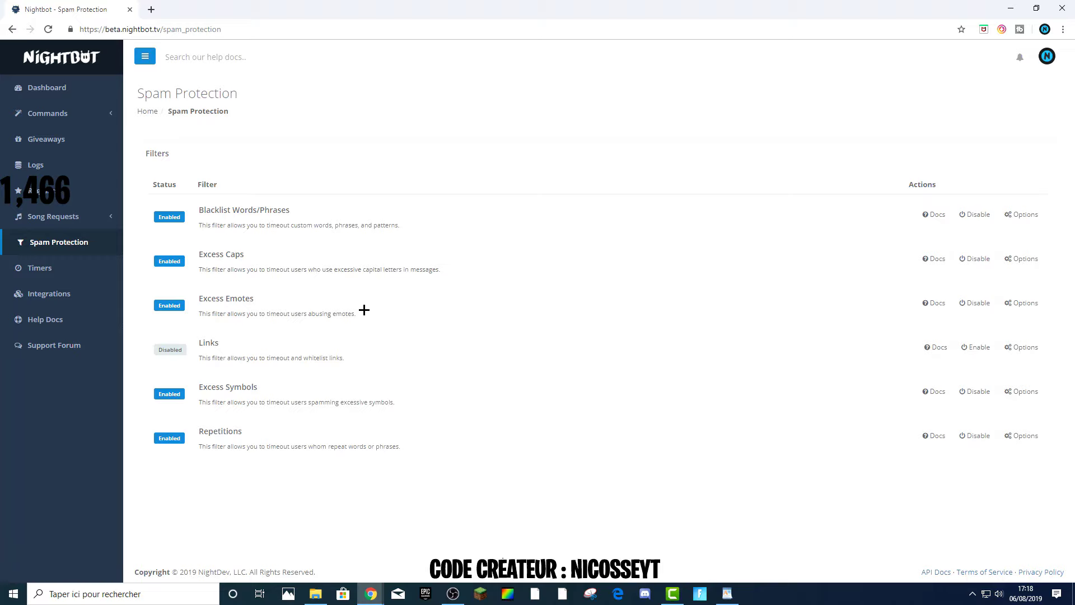
In the Excess Emotes filter options, change the custom message to 'Merci de ne pas spam les emoji. Max 15 autorisés.' and submit.
{"action": "left_click", "coordinate": [1016, 303]}
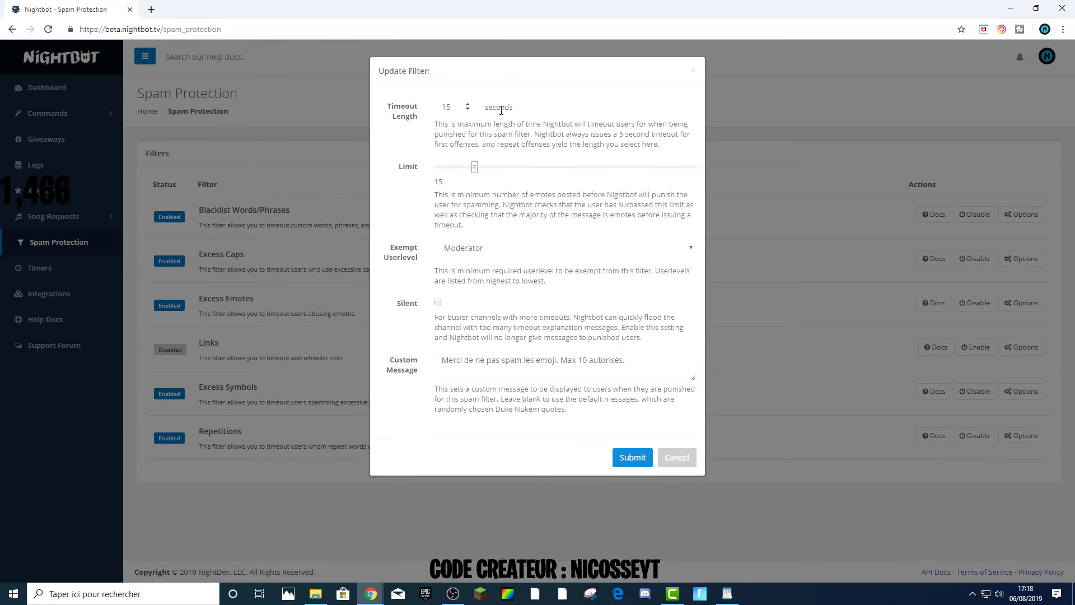
{"action": "left_click", "coordinate": [504, 243]}
{"action": "left_click", "coordinate": [491, 247]}
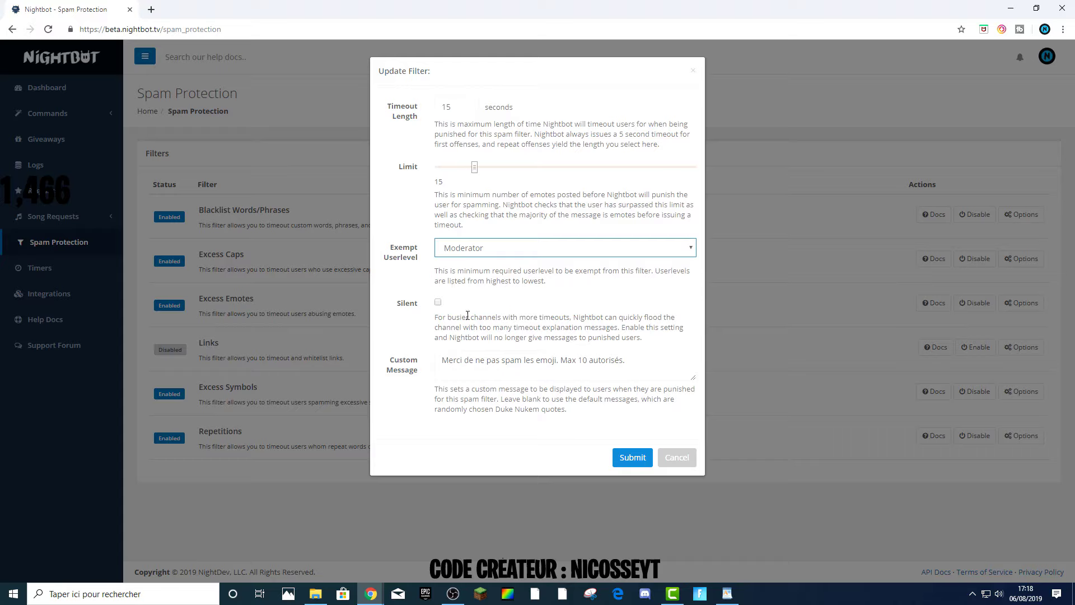
{"action": "triple_click", "coordinate": [631, 361]}
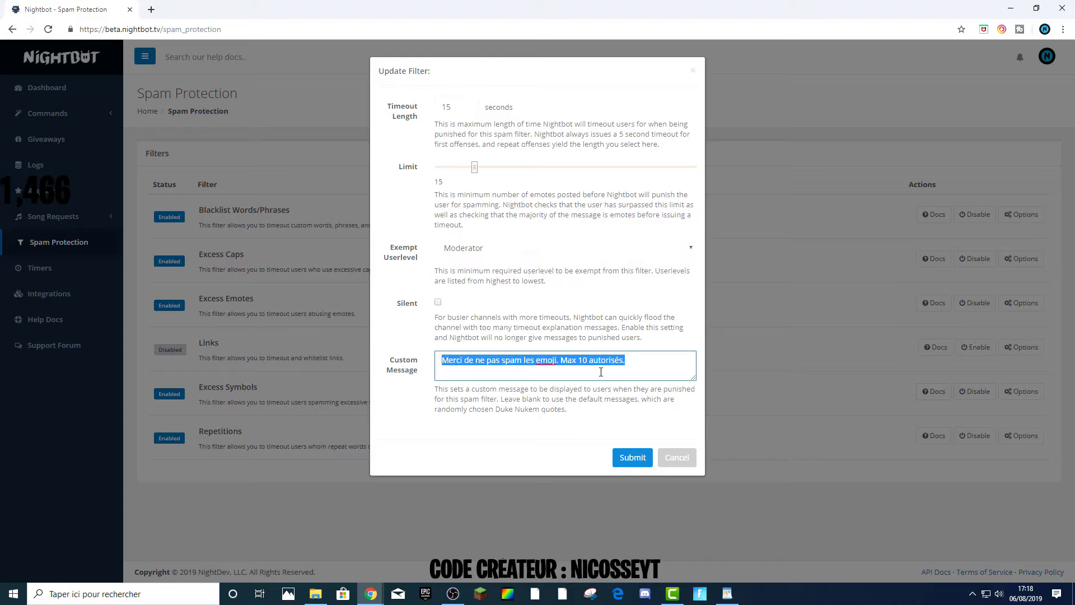
{"action": "left_click", "coordinate": [593, 333]}
{"action": "left_click", "coordinate": [592, 362]}
{"action": "key", "text": "BackSpace"}
{"action": "type", "text": "5"}
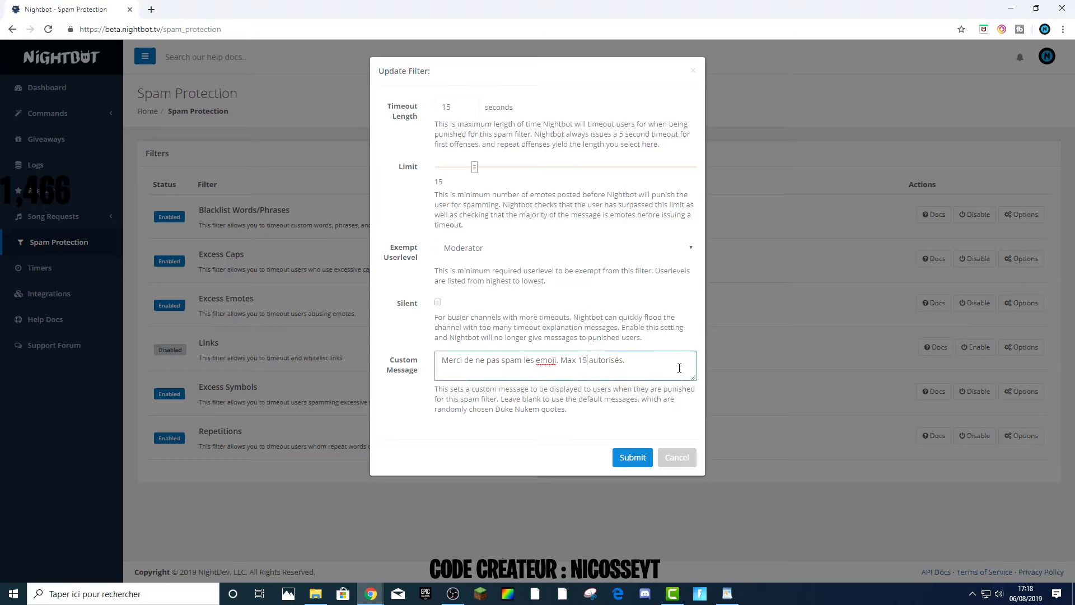
{"action": "left_click_drag", "start_coordinate": [576, 361], "coordinate": [598, 363]}
{"action": "left_click", "coordinate": [434, 196]}
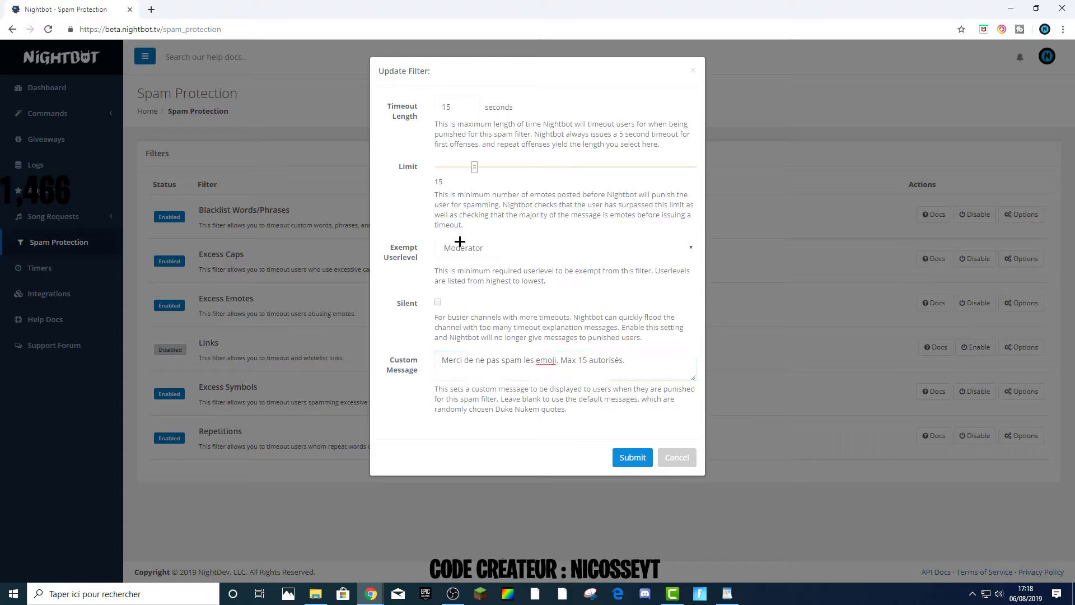
{"action": "left_click", "coordinate": [632, 459]}
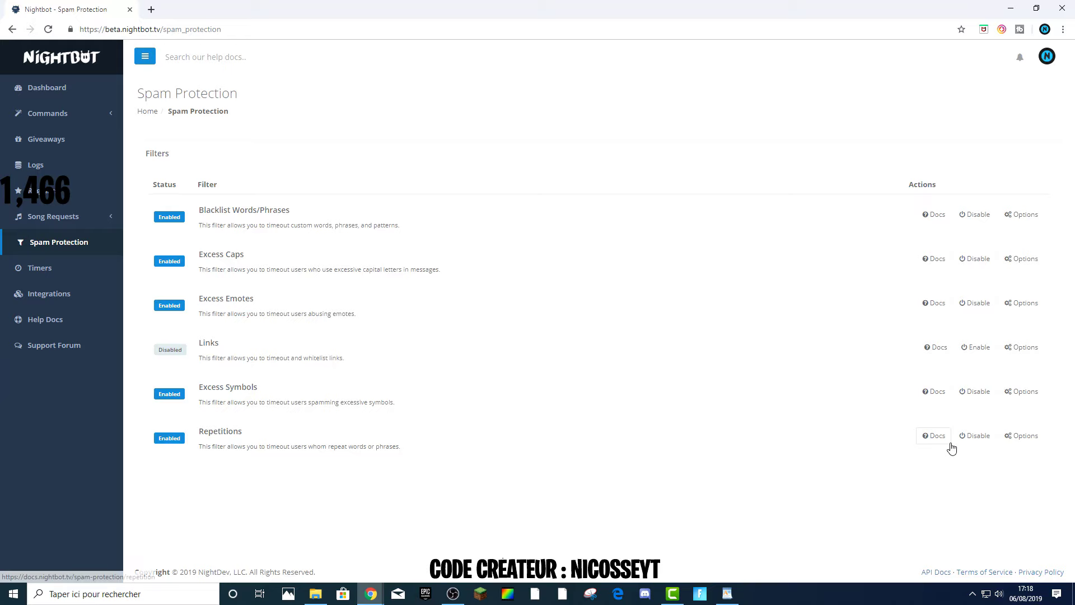
Inspect the Repetitions filter options and close the dialog.
{"action": "left_click", "coordinate": [1022, 436]}
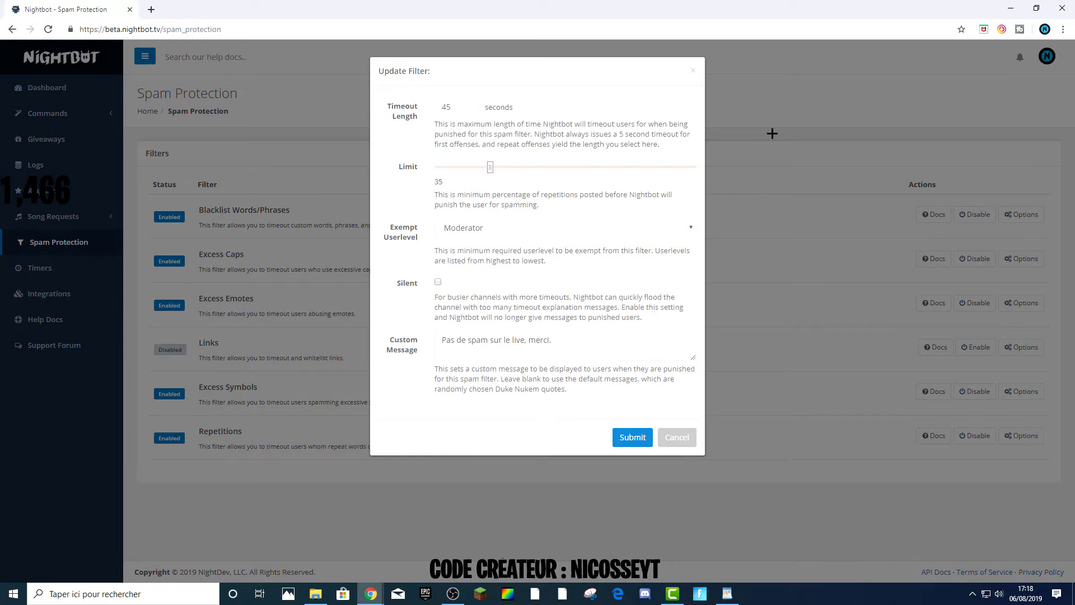
{"action": "left_click", "coordinate": [758, 115]}
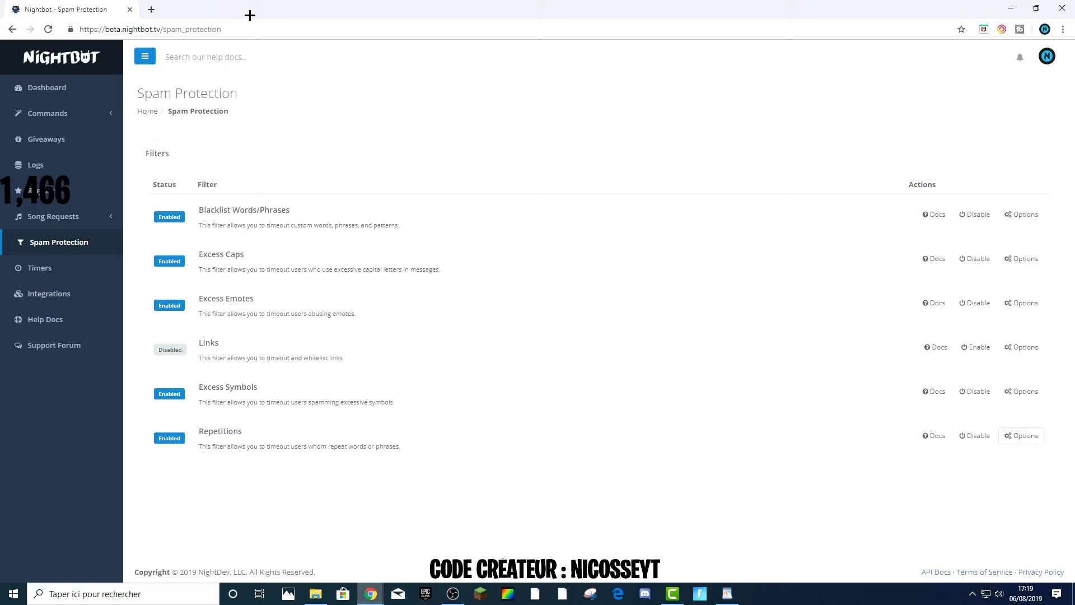
Open YouTube in a new tab and go to the classic Creator Studio dashboard.
{"action": "left_click", "coordinate": [151, 9]}
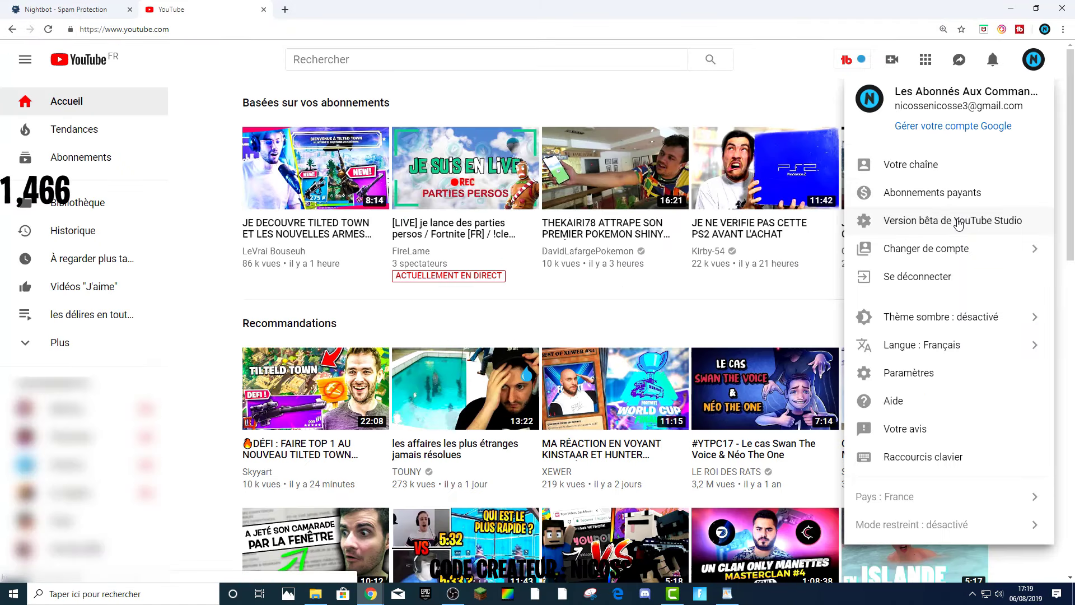
{"action": "left_click", "coordinate": [958, 223]}
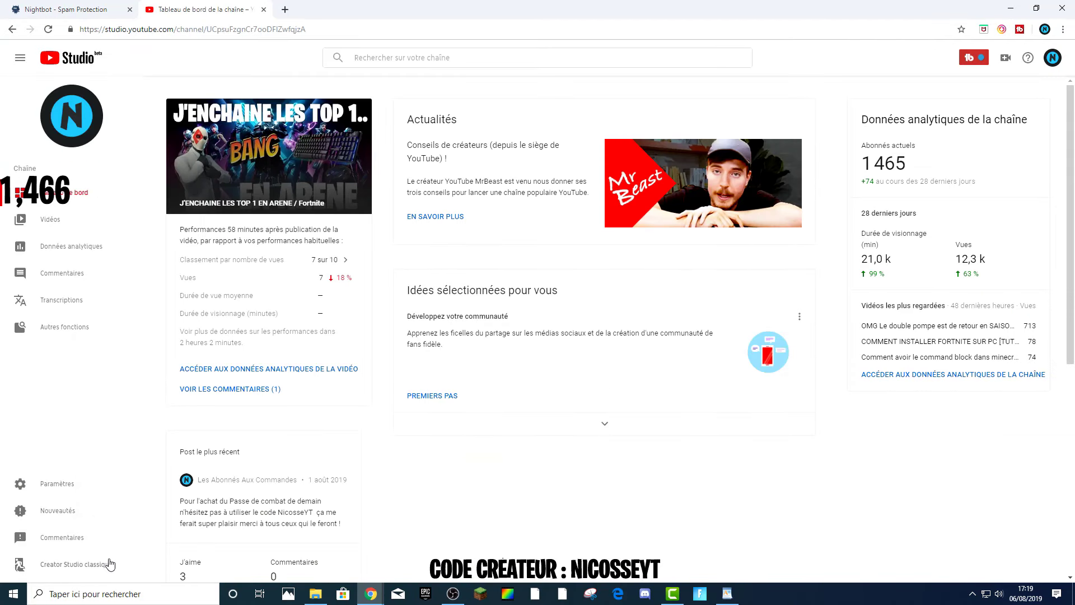
{"action": "left_click", "coordinate": [109, 564]}
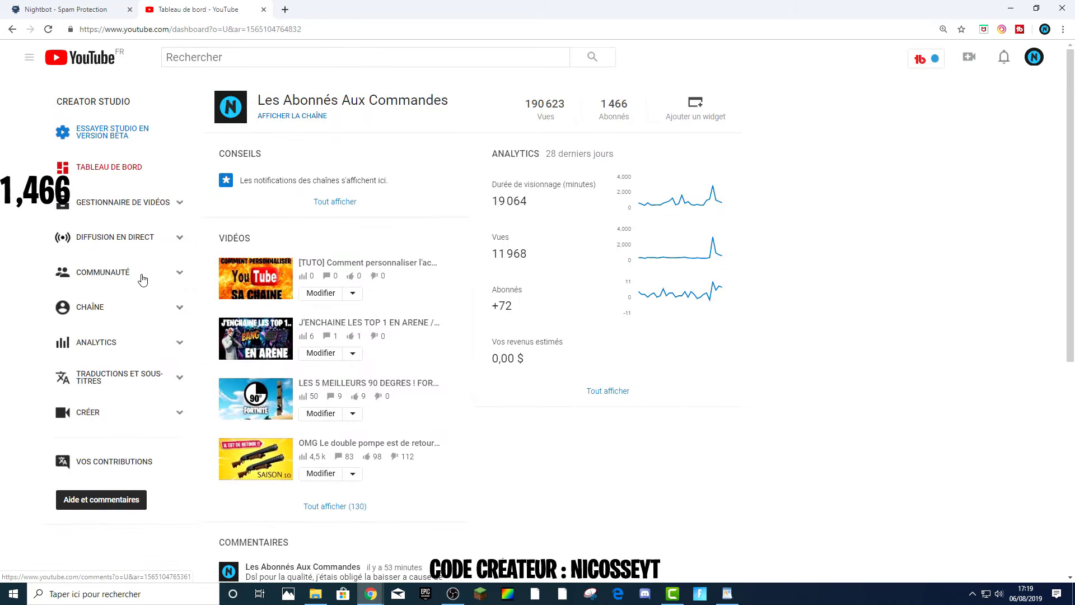
{"action": "left_click", "coordinate": [93, 6]}
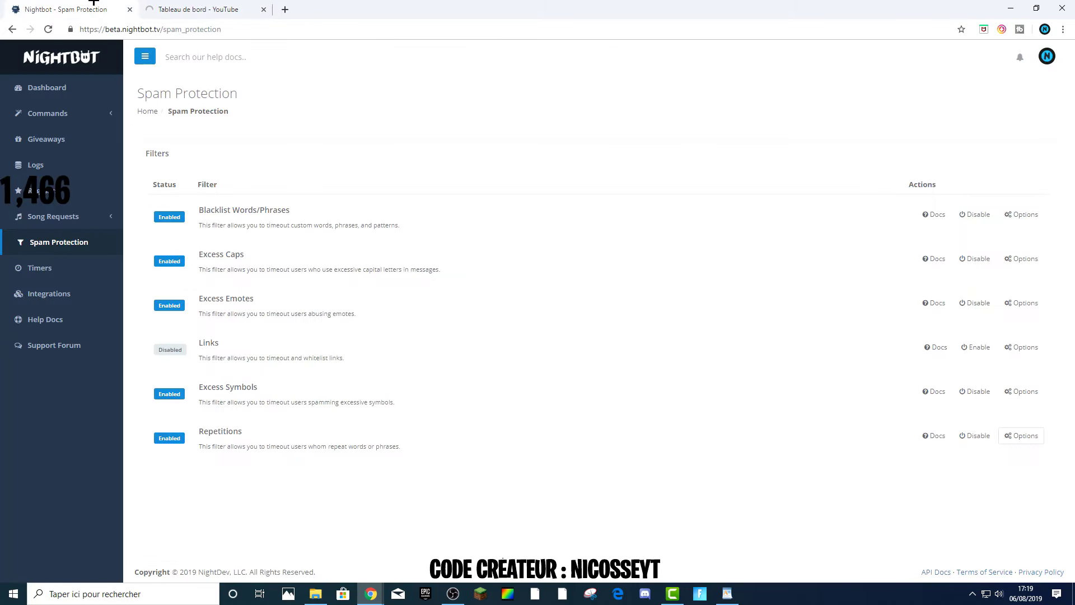
{"action": "left_click", "coordinate": [193, 9]}
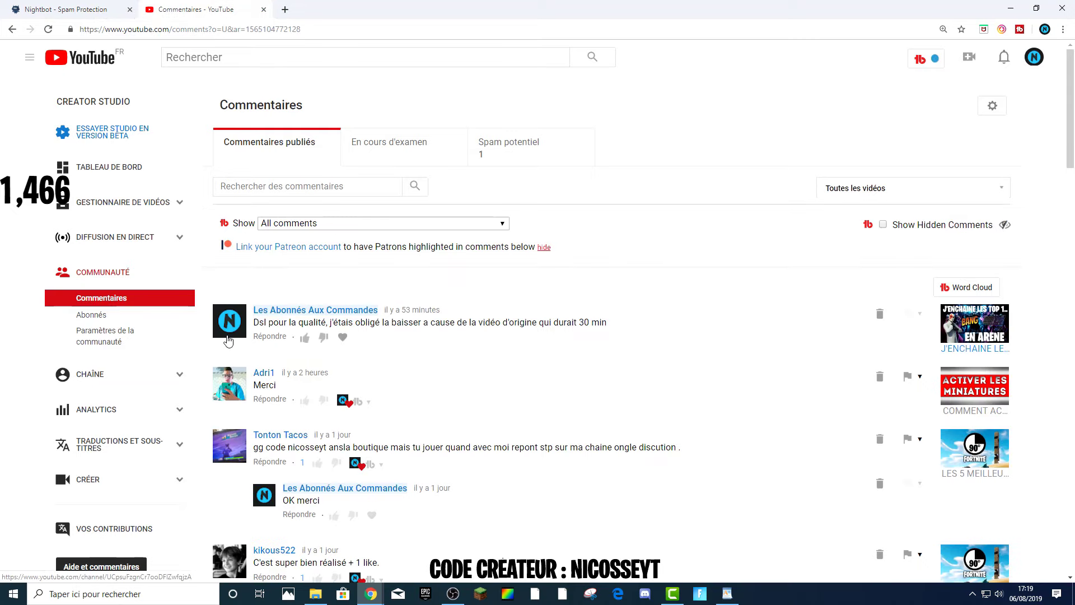
Open the community settings and remove Nightbot from the channel's moderators.
{"action": "left_click", "coordinate": [138, 343]}
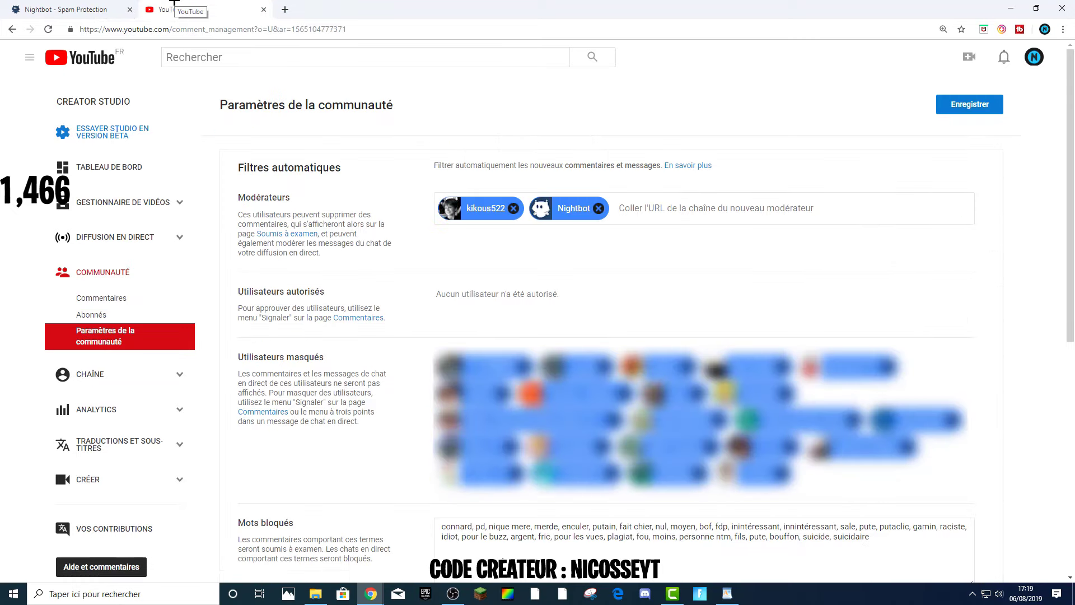
{"action": "left_click", "coordinate": [598, 208]}
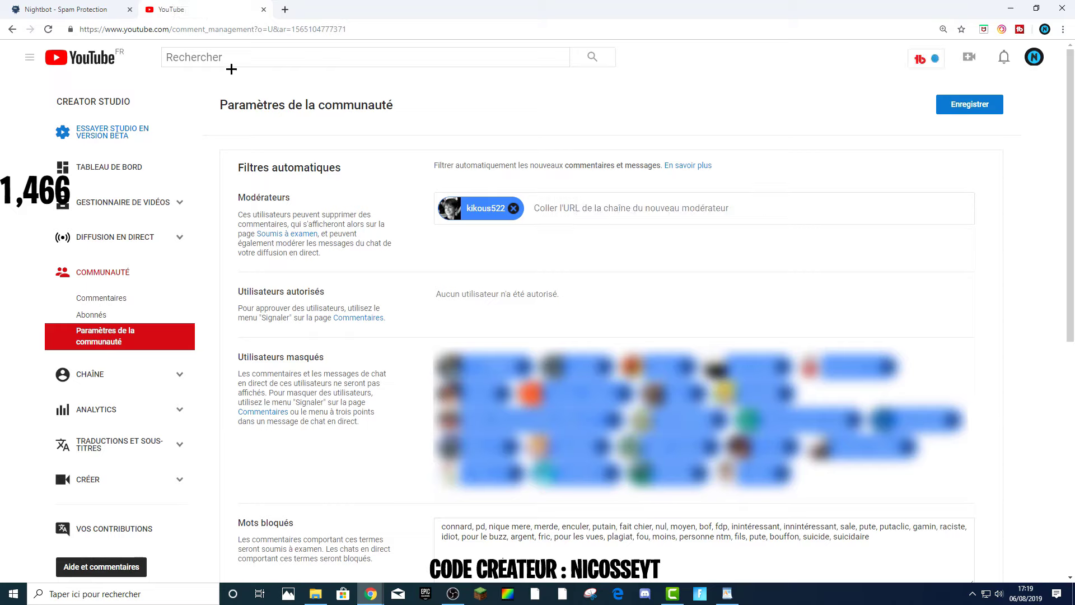
Open YouTube in a new tab and search for nightbot.
{"action": "left_click", "coordinate": [282, 9]}
{"action": "type", "text": "y"}
{"action": "key", "text": "Return"}
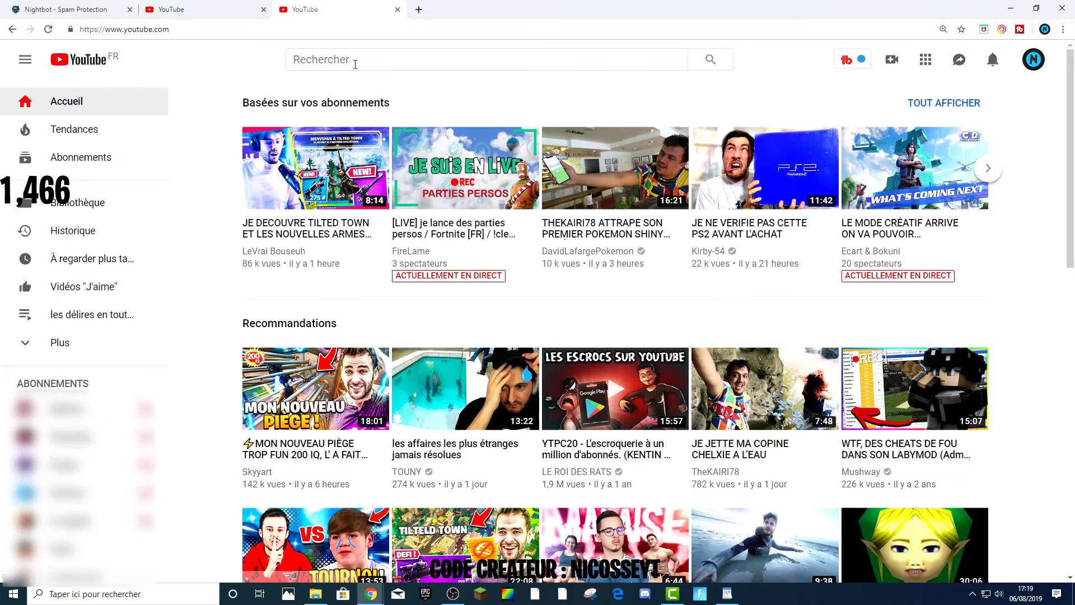
{"action": "left_click", "coordinate": [359, 64]}
{"action": "type", "text": "nigh"}
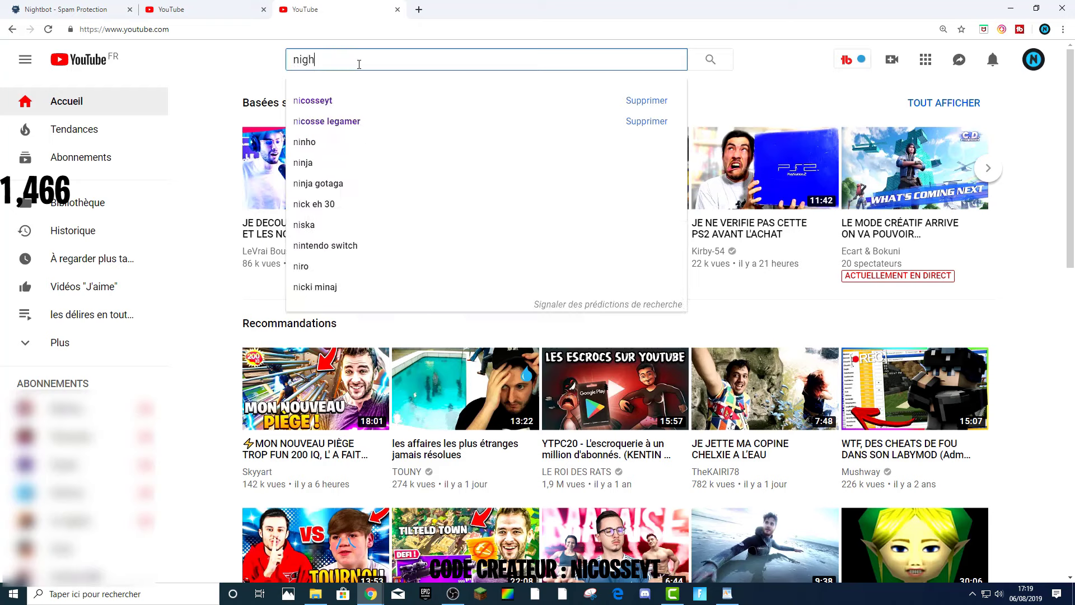
{"action": "key", "text": "BackSpace"}
{"action": "key", "text": "BackSpace"}
{"action": "key", "text": "BackSpace"}
{"action": "type", "text": "ightbot"}
{"action": "key", "text": "Return"}
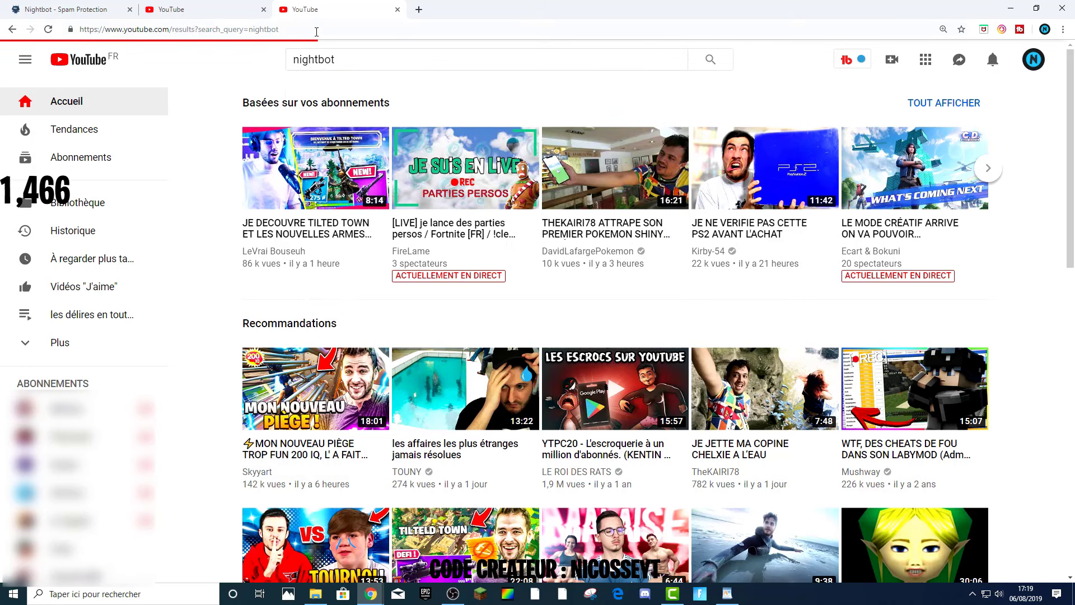
Open the official Nightbot channel from the search results and copy its channel URL.
{"action": "scroll", "coordinate": [303, 235], "scroll_direction": "down", "scroll_amount": 2}
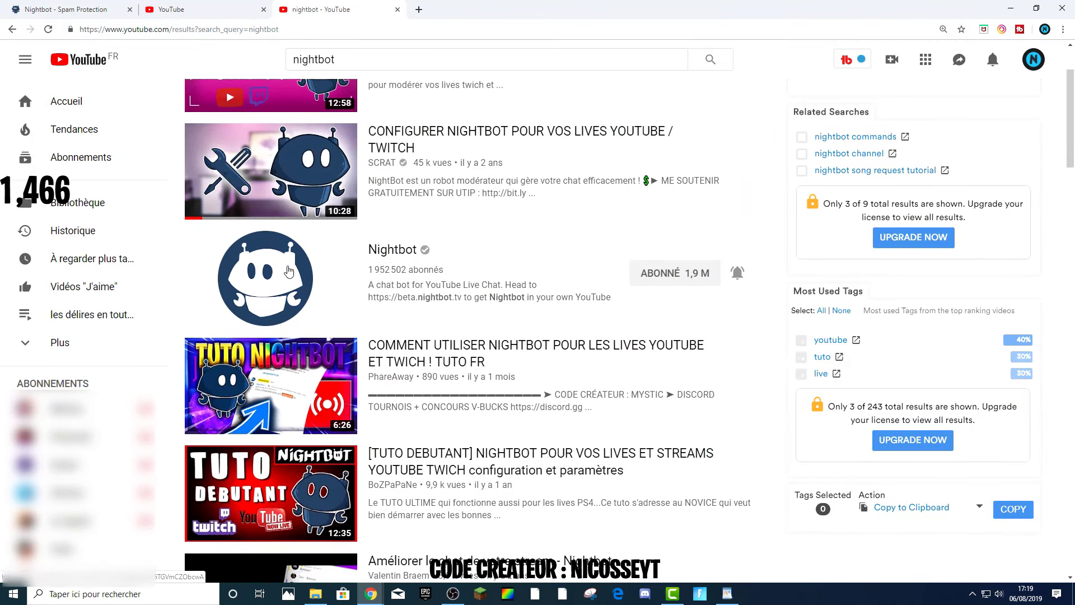
{"action": "left_click", "coordinate": [287, 247]}
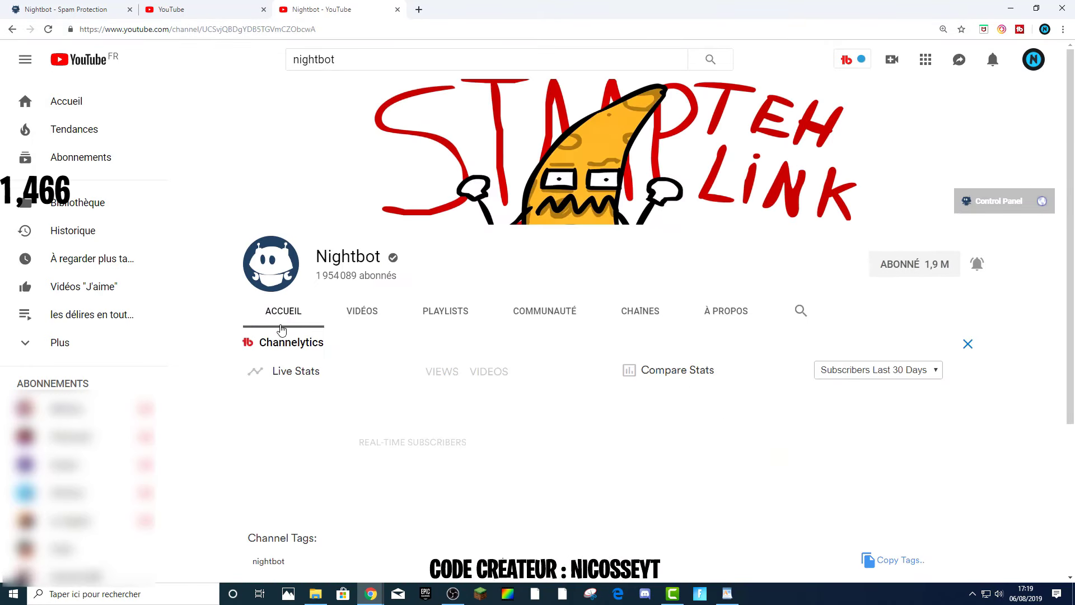
{"action": "scroll", "coordinate": [348, 355], "scroll_direction": "down", "scroll_amount": 3}
{"action": "scroll", "coordinate": [336, 338], "scroll_direction": "up", "scroll_amount": 4}
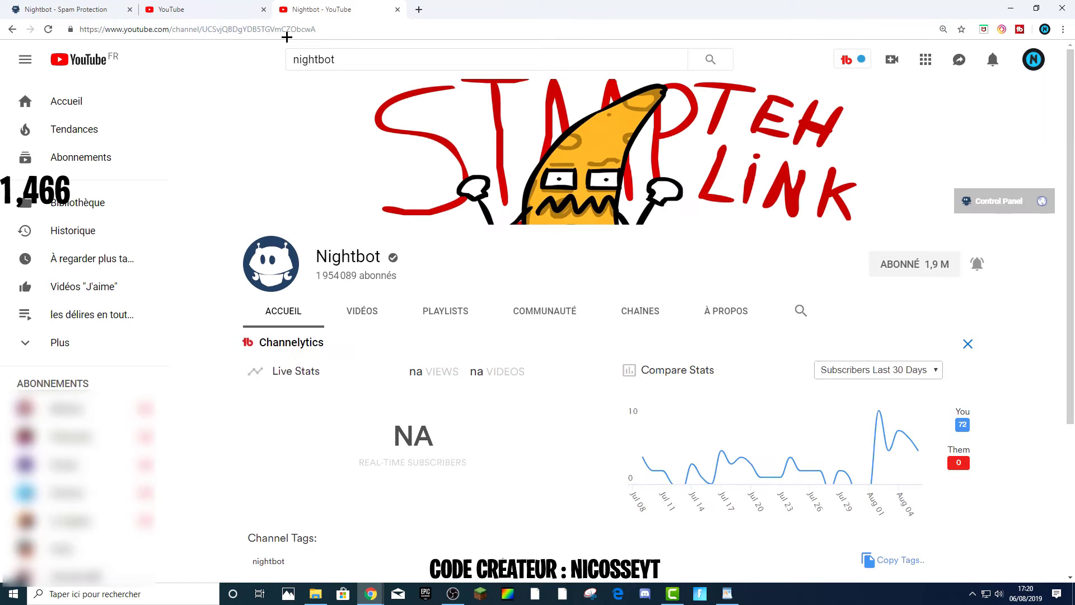
{"action": "left_click", "coordinate": [283, 30]}
{"action": "right_click", "coordinate": [269, 29]}
{"action": "left_click", "coordinate": [285, 90]}
In the community settings, add Nightbot as a moderator by pasting its channel URL, then save.
{"action": "left_click", "coordinate": [190, 10]}
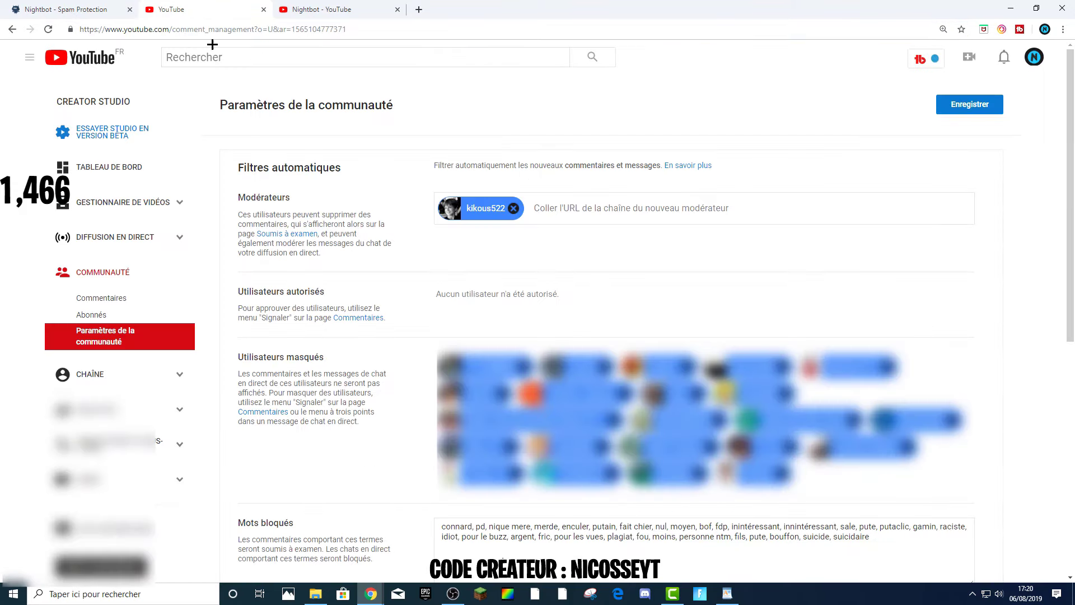
{"action": "right_click", "coordinate": [563, 207]}
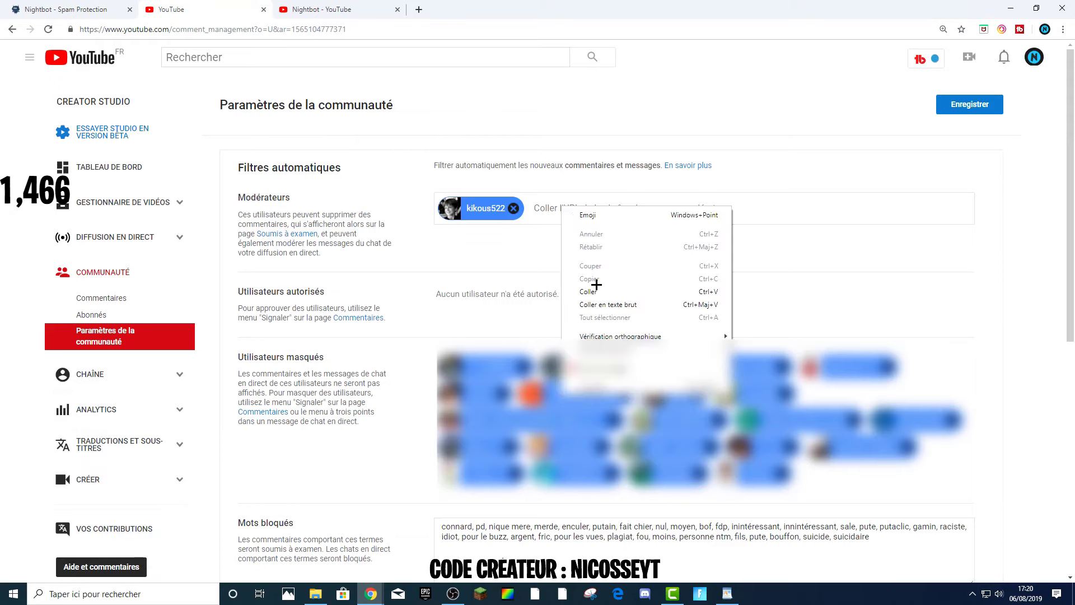
{"action": "left_click", "coordinate": [594, 285]}
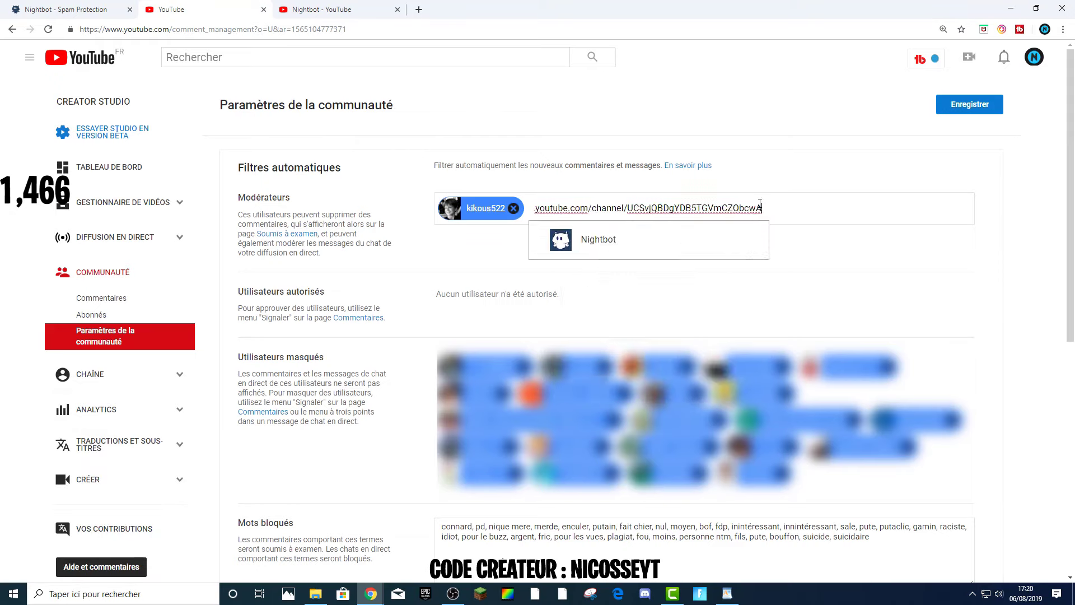
{"action": "left_click", "coordinate": [756, 251]}
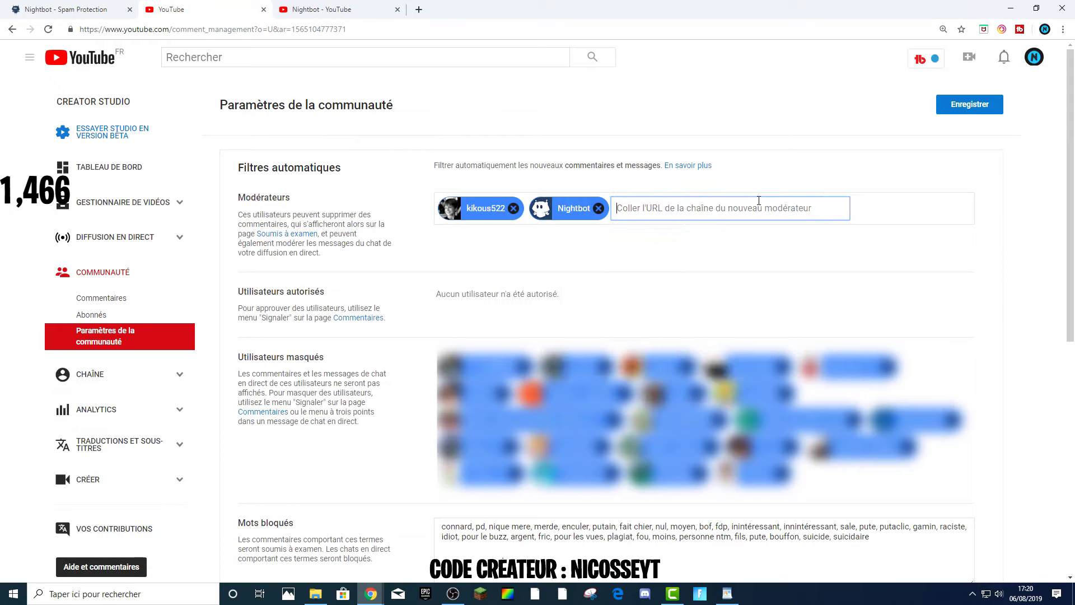
{"action": "left_click", "coordinate": [974, 108]}
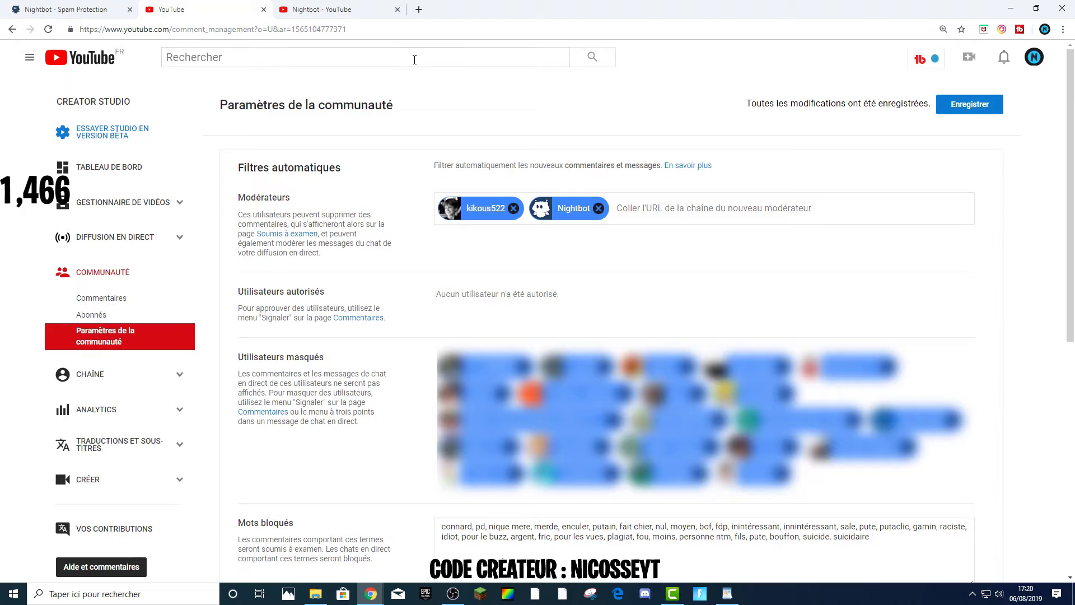
{"action": "left_click", "coordinate": [100, 3]}
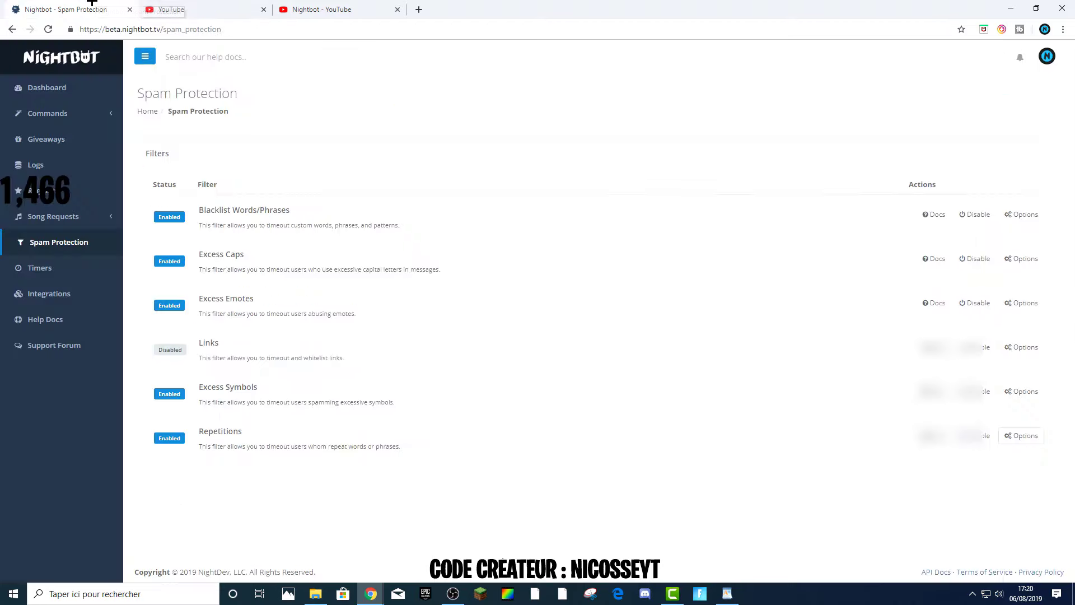
{"action": "left_click", "coordinate": [173, 3]}
{"action": "left_click", "coordinate": [111, 3]}
{"action": "left_click", "coordinate": [191, 9]}
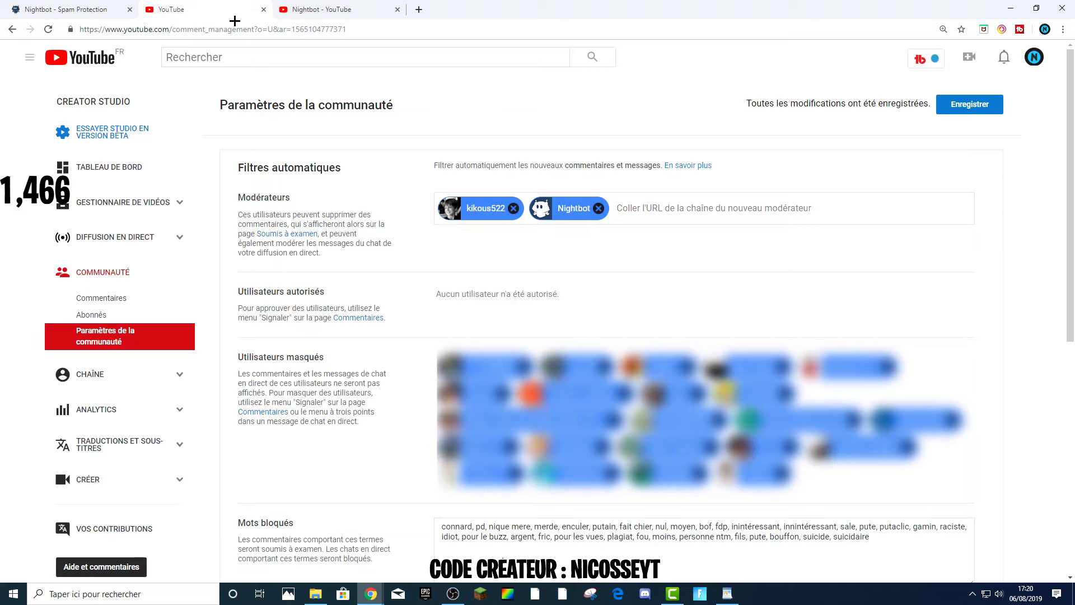